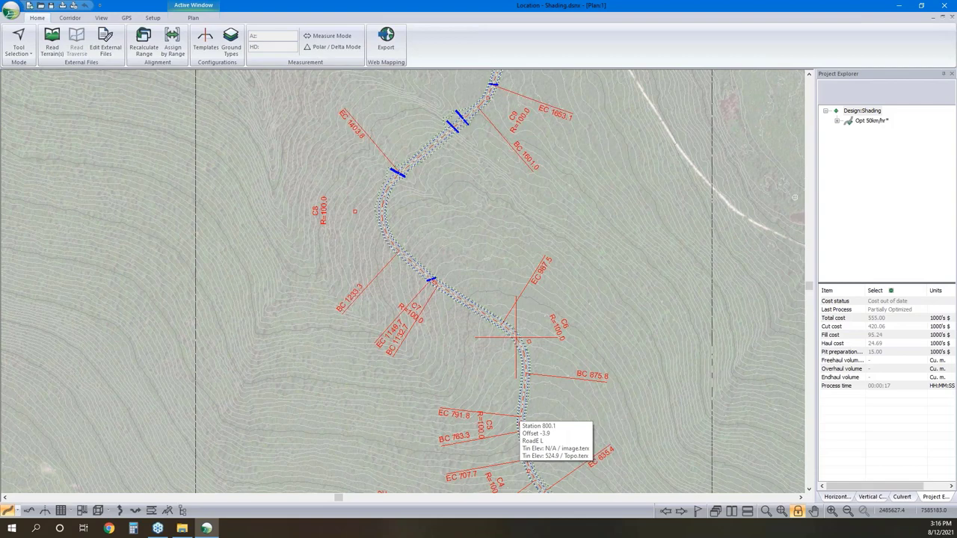
# Step: Turn on Shading in the plan window options and open the detailed shading settings
pyautogui.rightClick(569, 254)
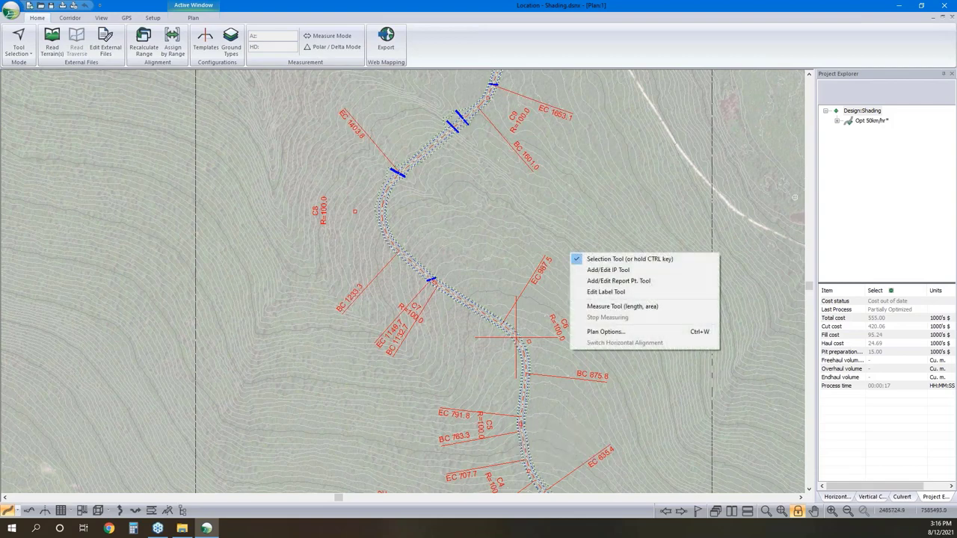
pyautogui.click(589, 332)
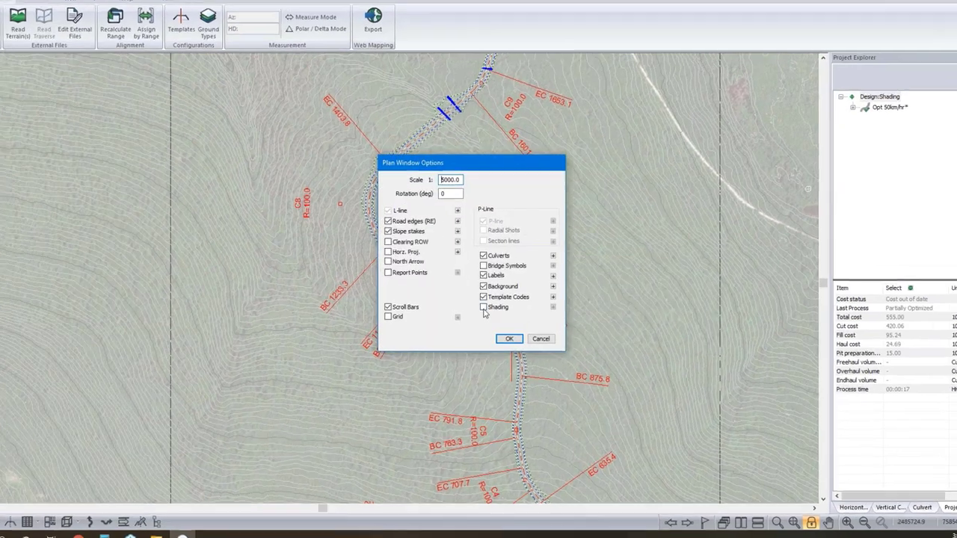
pyautogui.click(483, 307)
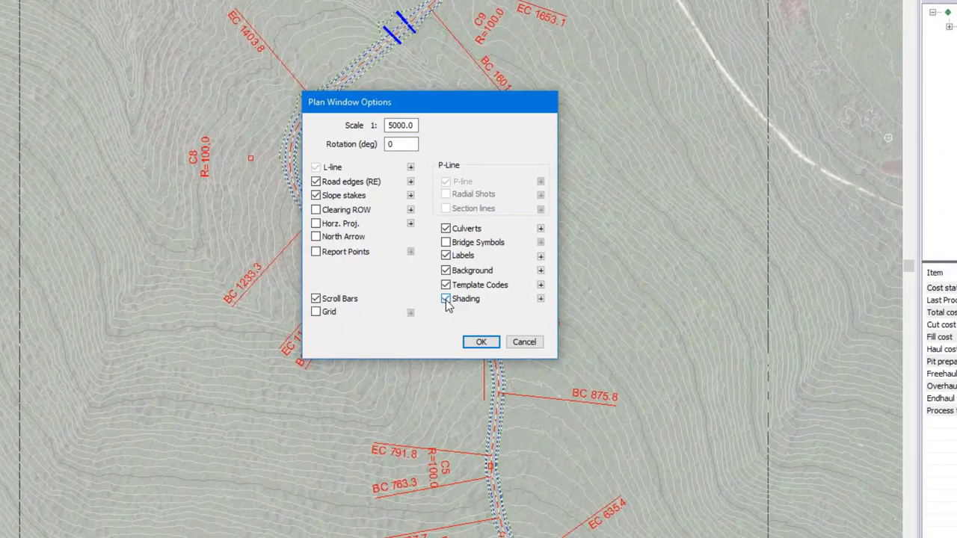
pyautogui.click(541, 299)
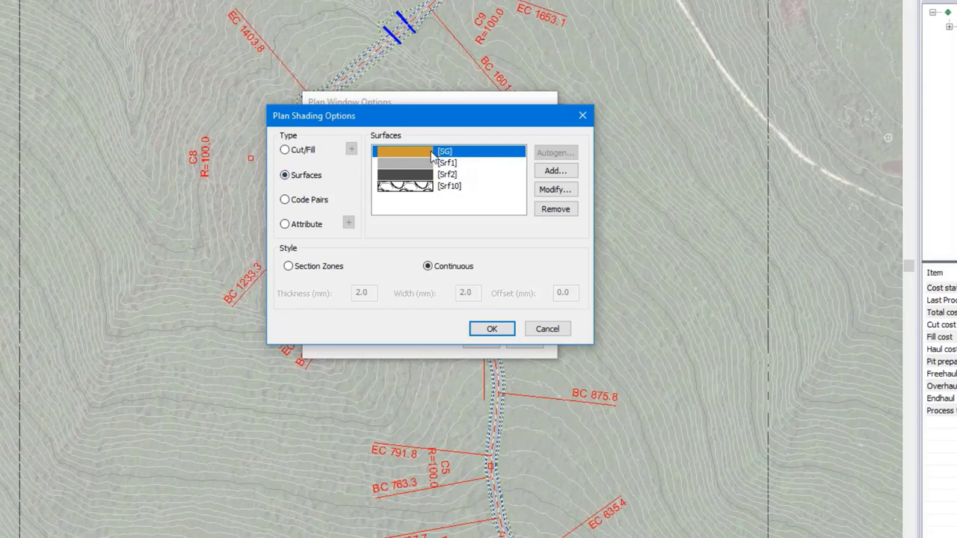
# Step: Check the line and hatching style of surface Srf10, and apply the Surfaces shading to the plan view
pyautogui.click(419, 191)
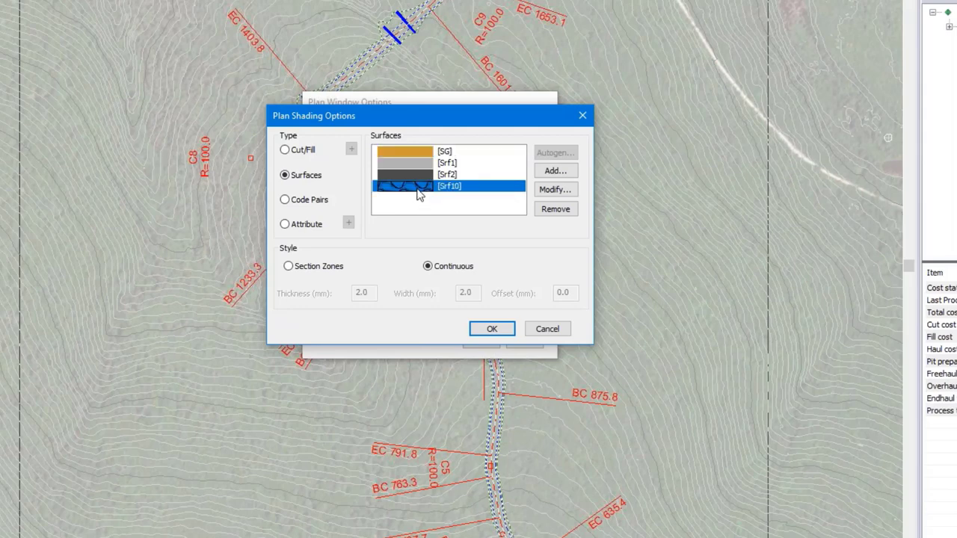
pyautogui.click(550, 190)
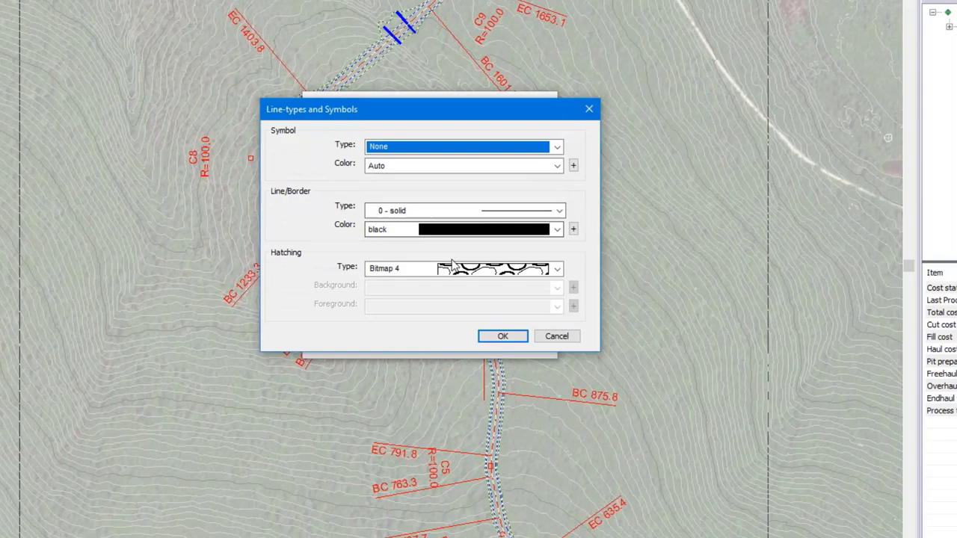
pyautogui.click(556, 336)
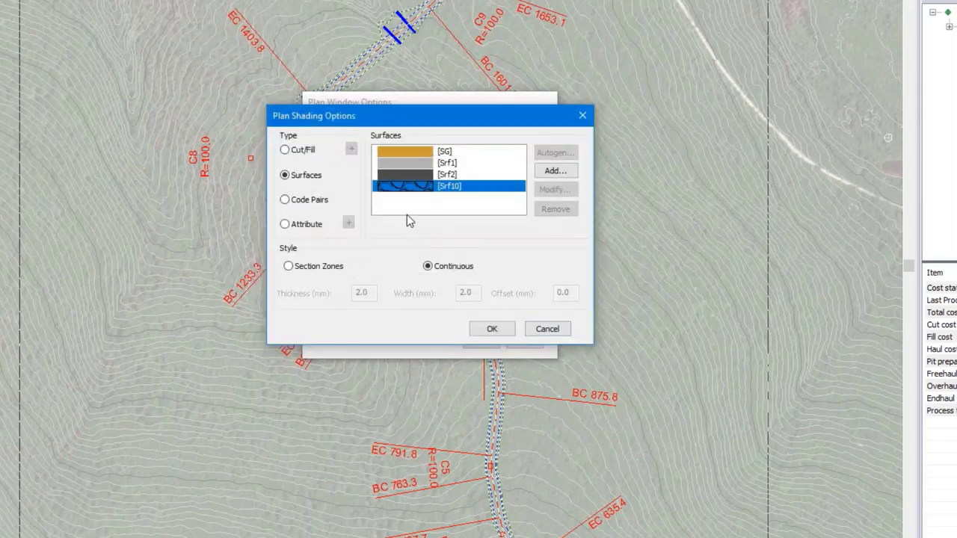
pyautogui.click(492, 329)
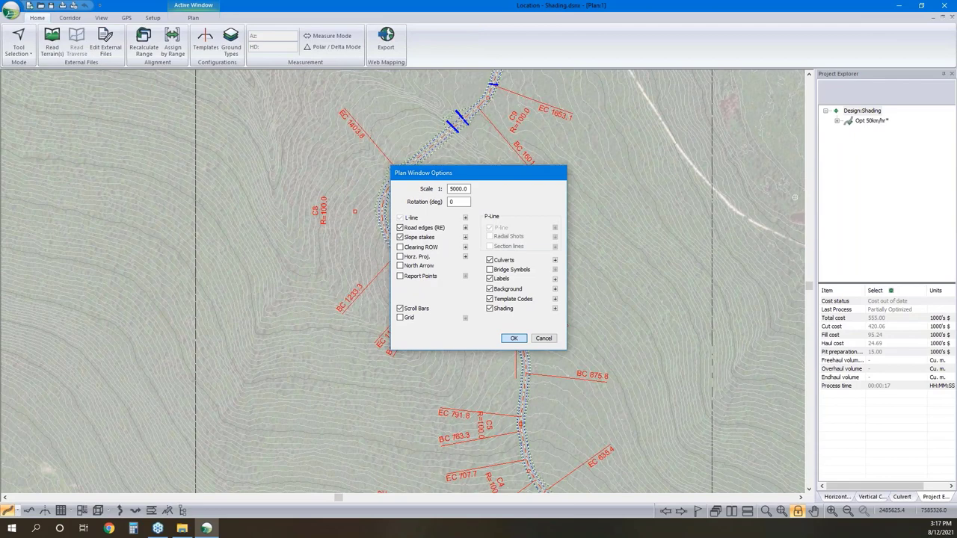
pyautogui.click(501, 340)
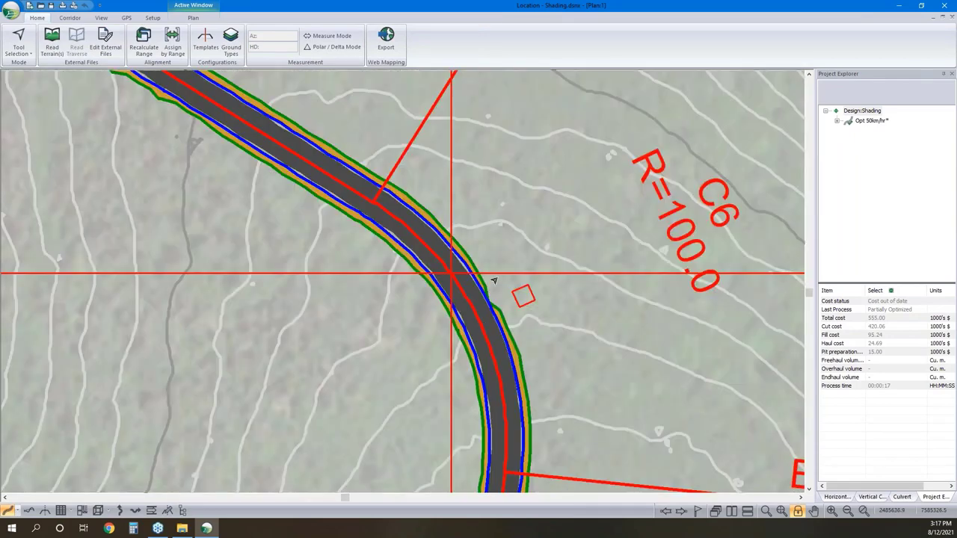
# Step: Examine the surface shading along the road at curve C6 and around the culvert before curve C3
pyautogui.moveTo(493, 280)
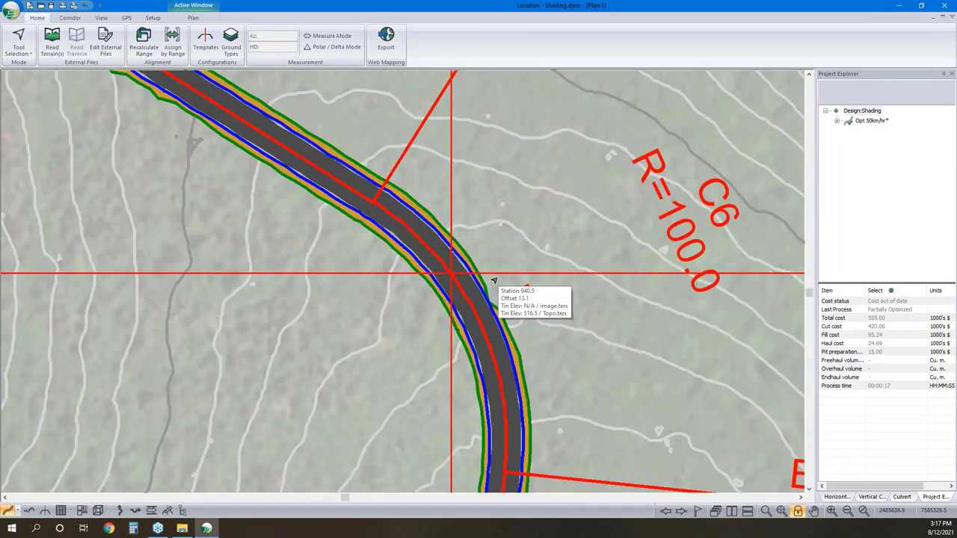
pyautogui.scroll(5, 493, 276)
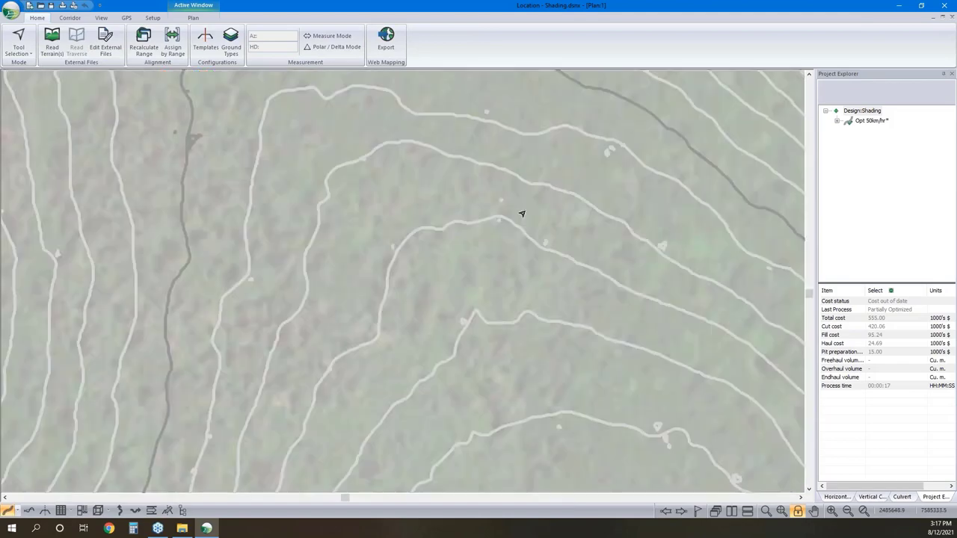
pyautogui.scroll(-2, 478, 314)
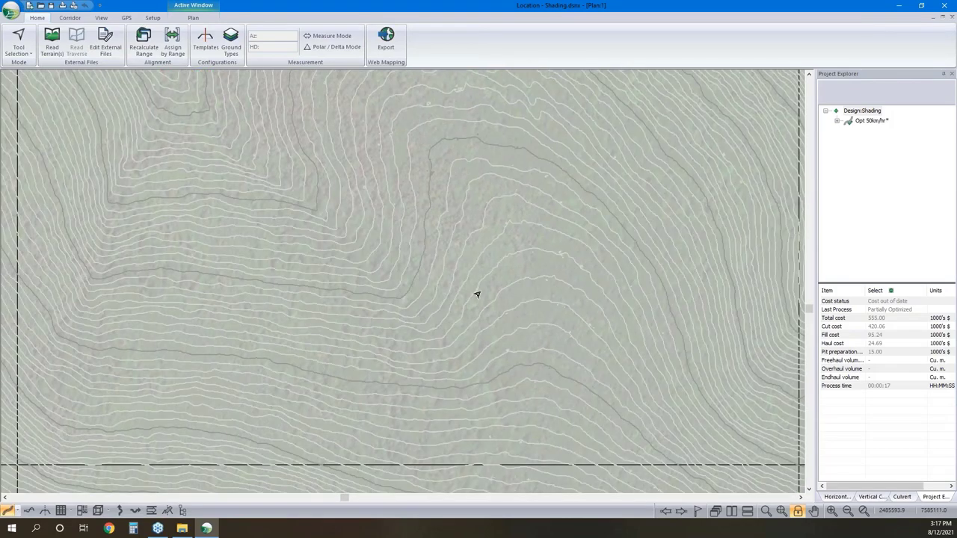
pyautogui.scroll(2, 460, 385)
pyautogui.moveTo(461, 374)
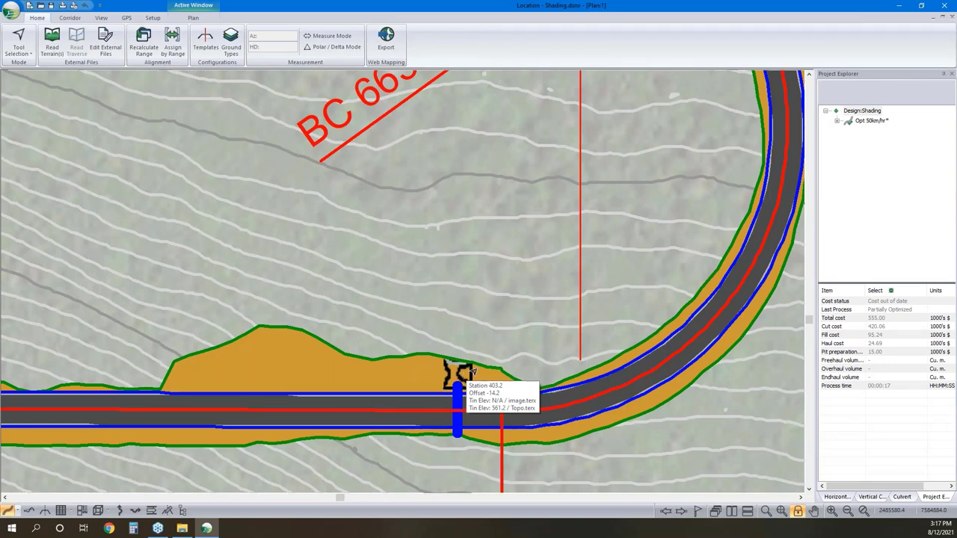
pyautogui.scroll(-2, 471, 371)
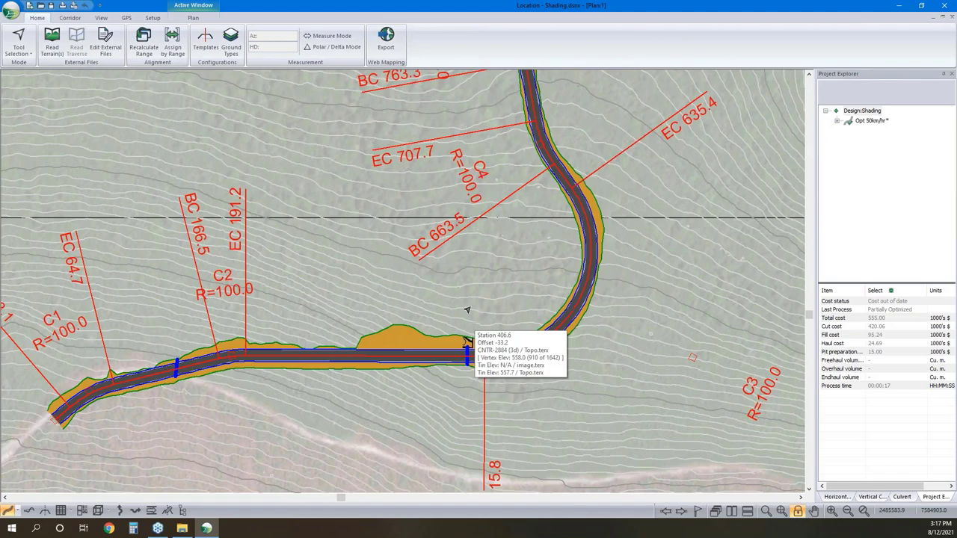
# Step: Change the plan shading type to Cut/Fill and apply it to the plan view
pyautogui.rightClick(467, 234)
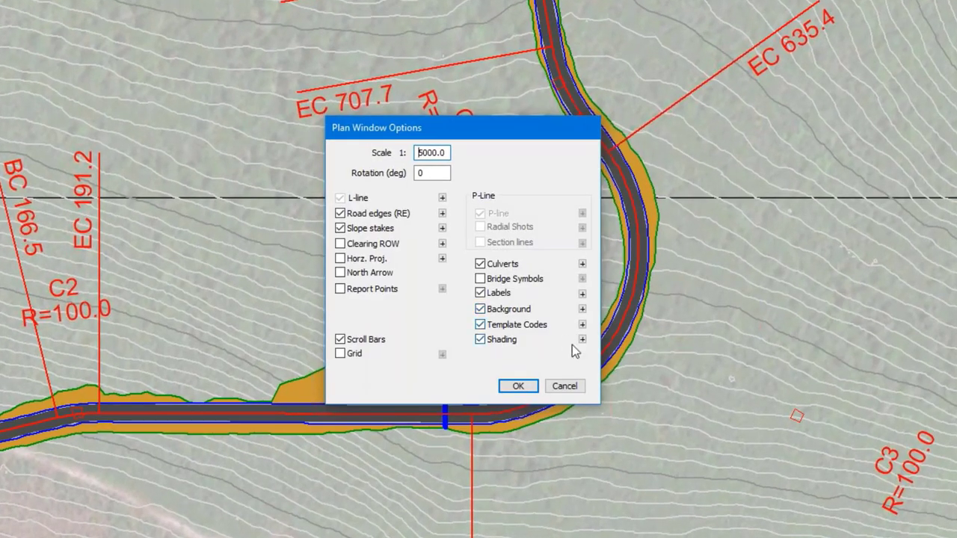
pyautogui.click(581, 339)
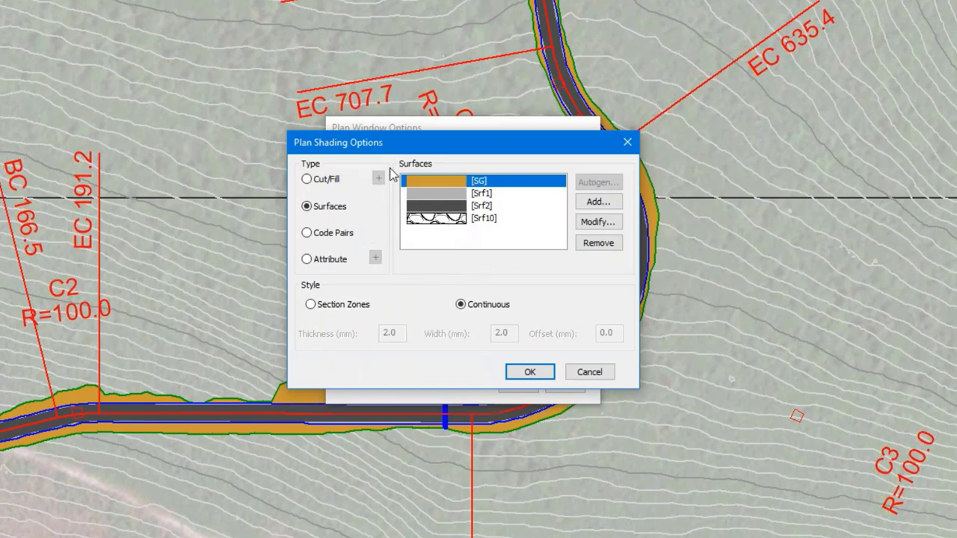
pyautogui.click(307, 181)
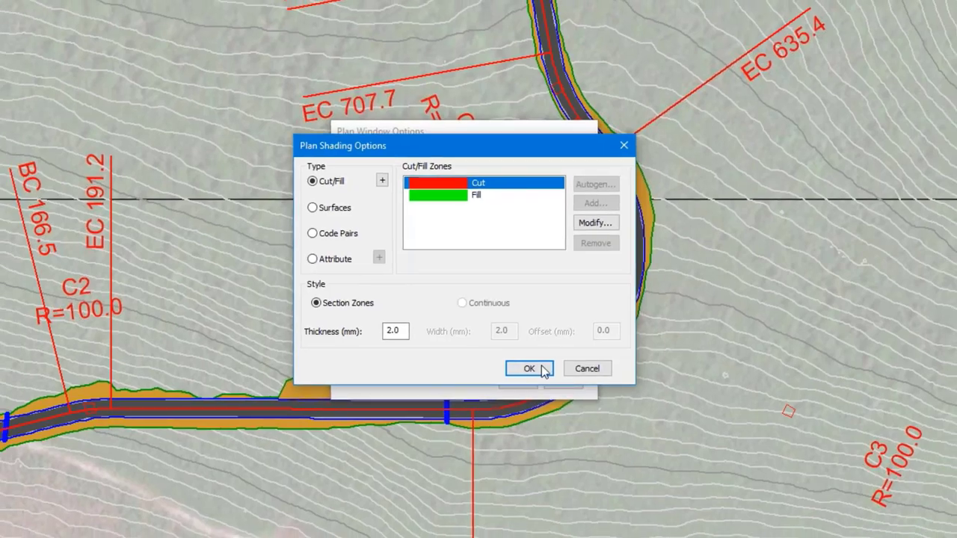
pyautogui.click(530, 371)
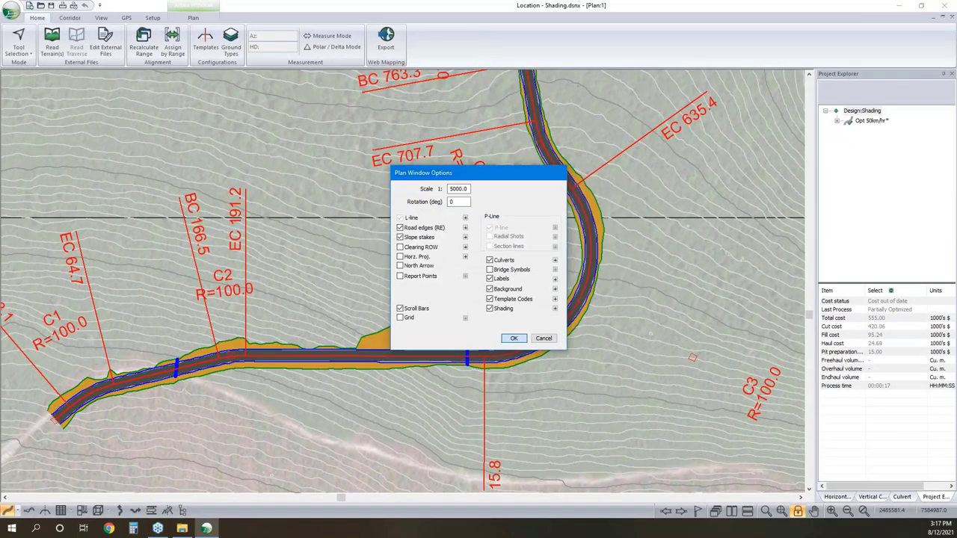
pyautogui.click(513, 338)
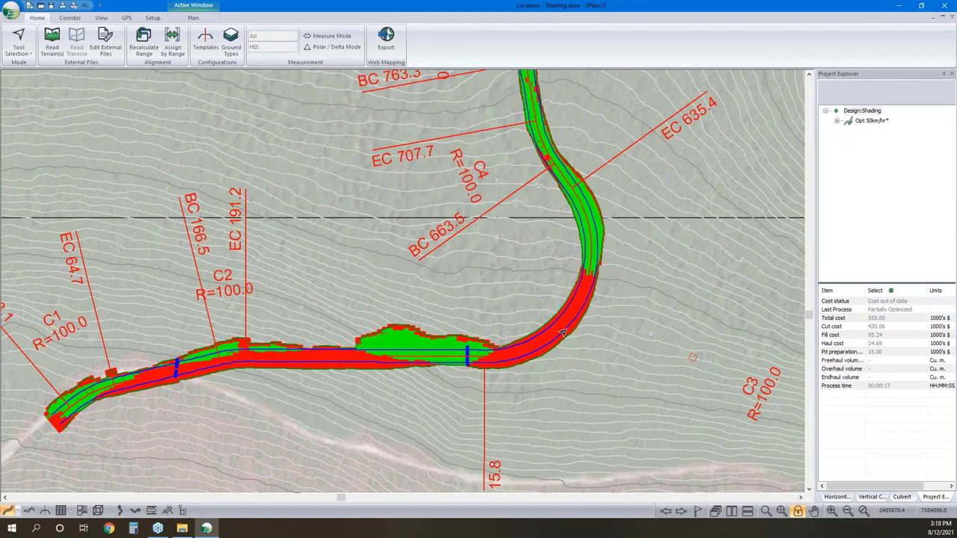
# Step: Set the section zone thickness of the Cut/Fill shading to 0.5 mm and apply it to the plan view
pyautogui.moveTo(427, 357)
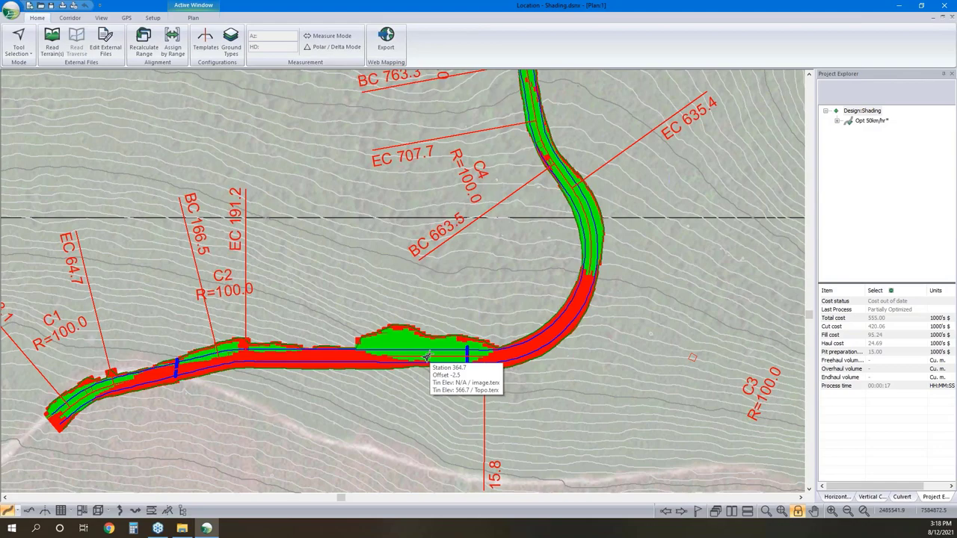
pyautogui.rightClick(518, 300)
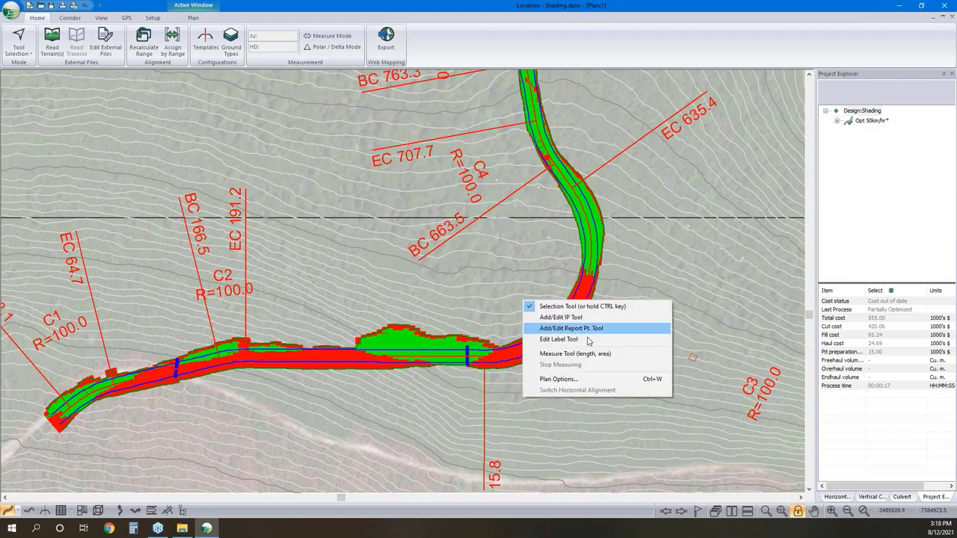
pyautogui.click(568, 379)
pyautogui.click(555, 310)
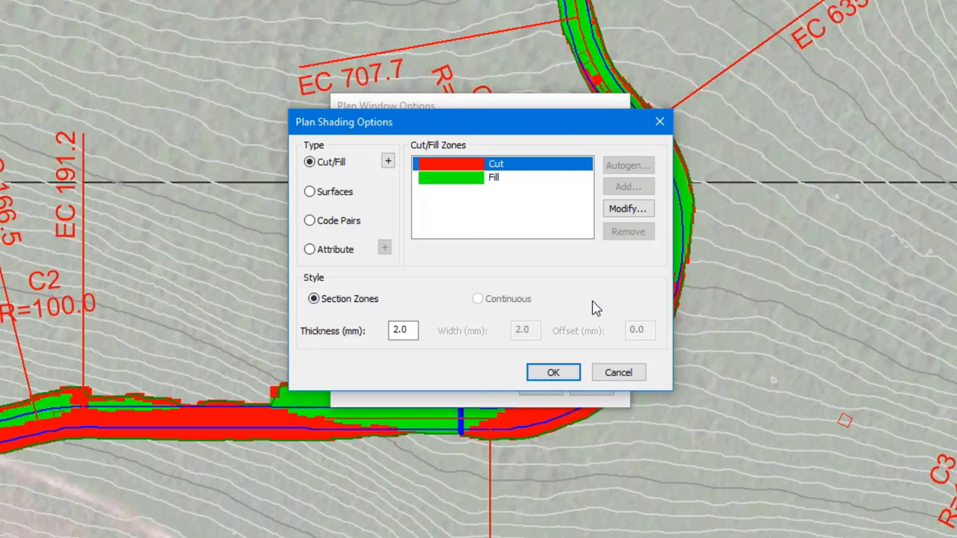
pyautogui.doubleClick(393, 333)
pyautogui.write('.5')
pyautogui.click(553, 374)
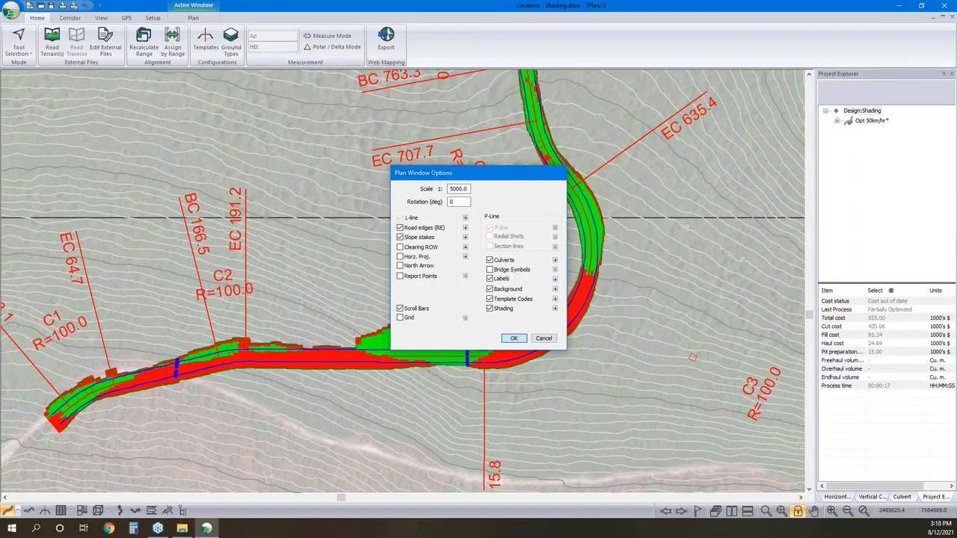
pyautogui.click(541, 387)
pyautogui.scroll(1, 470, 353)
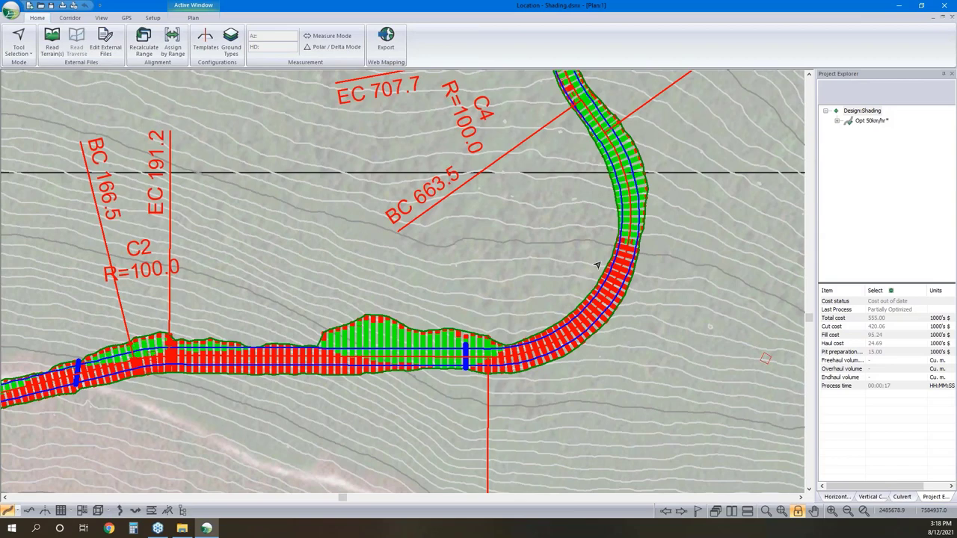
# Step: Switch the plan shading type to Code Pairs and check the line and hatching style of the REL,RER pair
pyautogui.rightClick(598, 266)
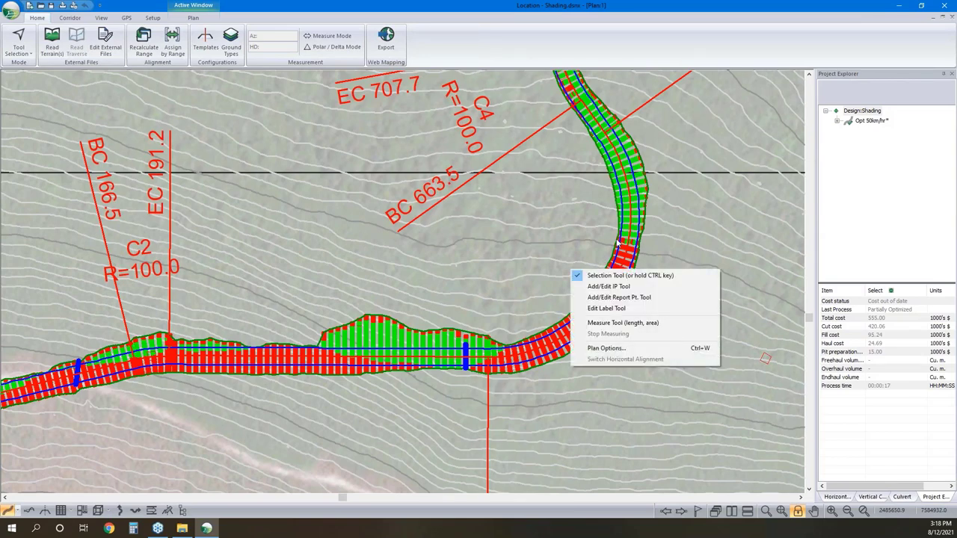
pyautogui.click(605, 349)
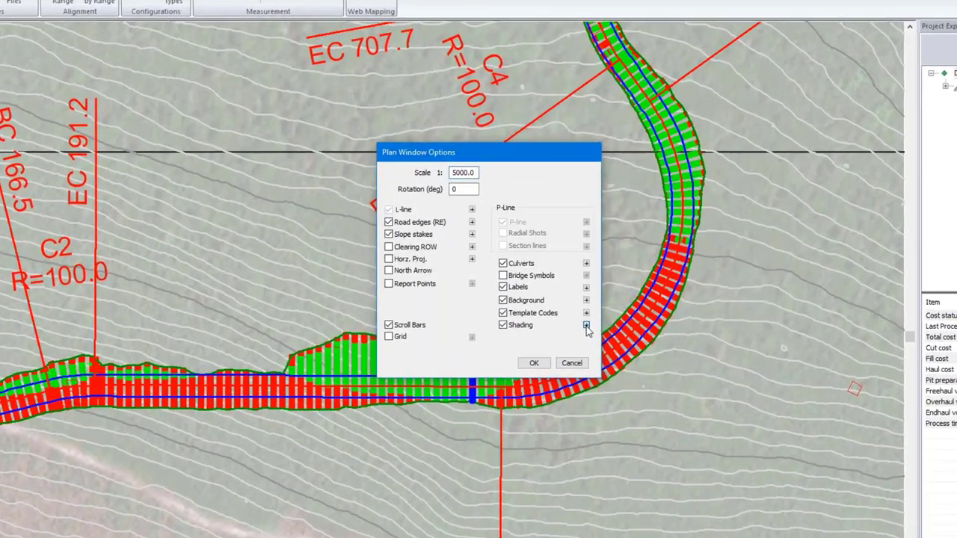
pyautogui.click(585, 326)
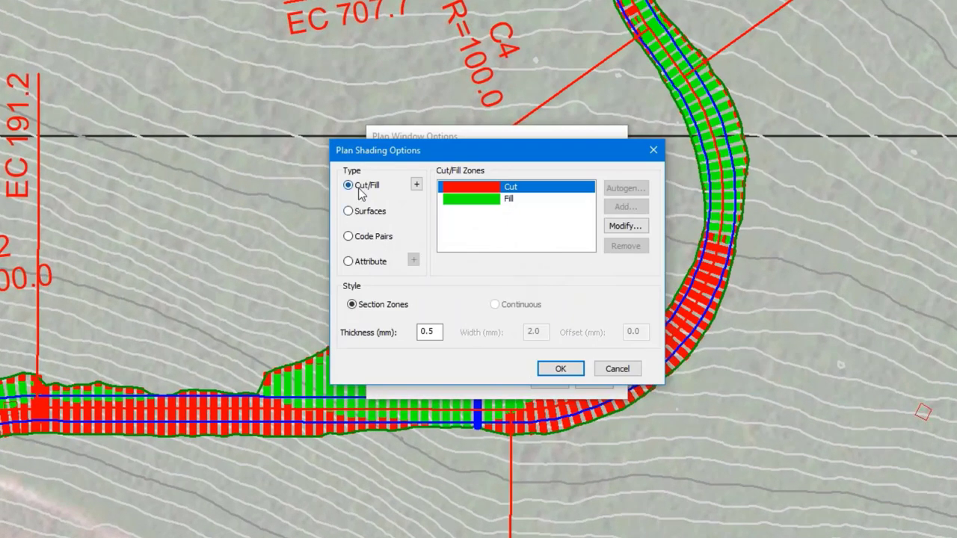
pyautogui.click(348, 236)
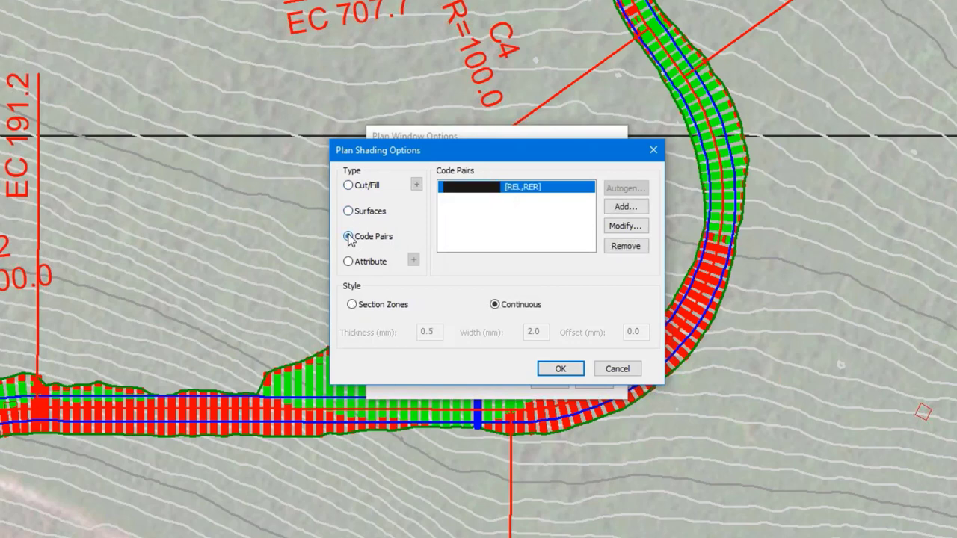
pyautogui.click(349, 211)
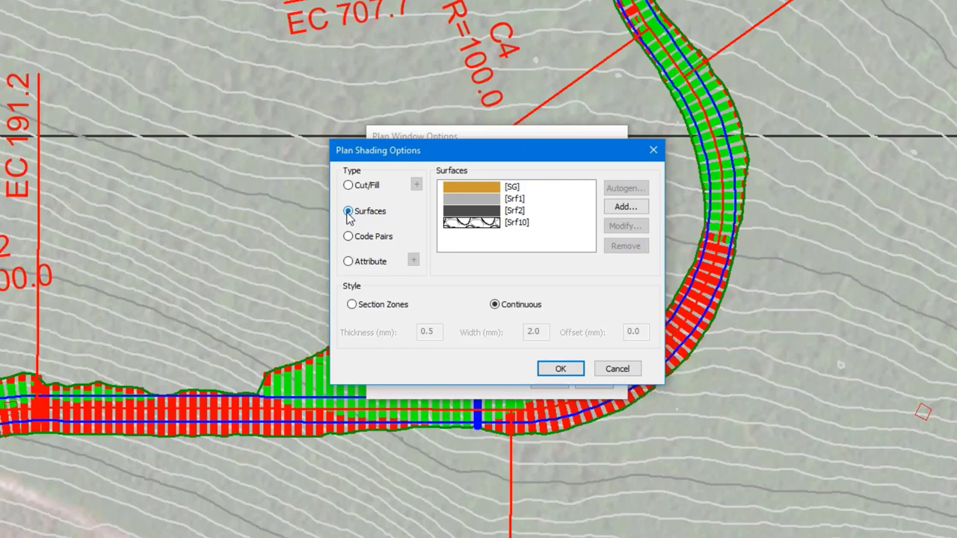
pyautogui.click(349, 236)
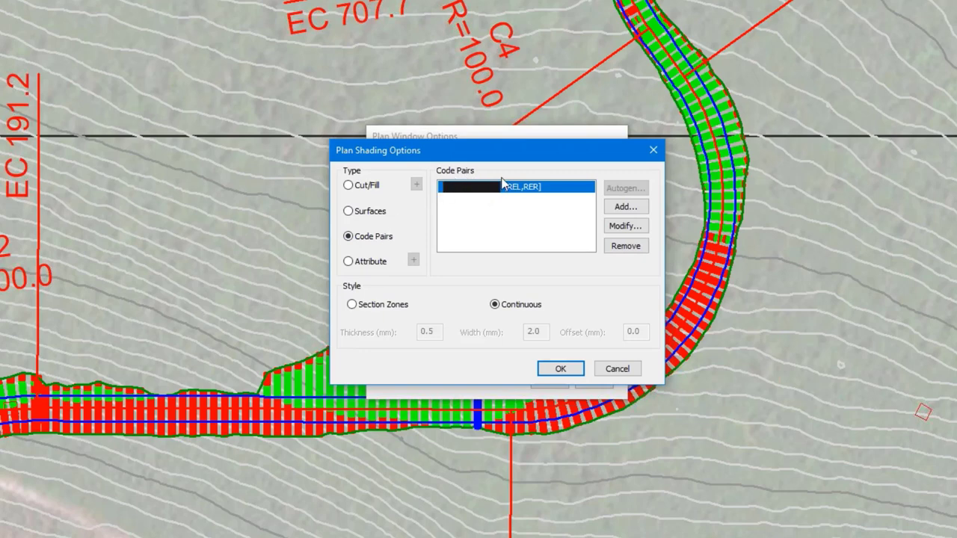
pyautogui.click(621, 232)
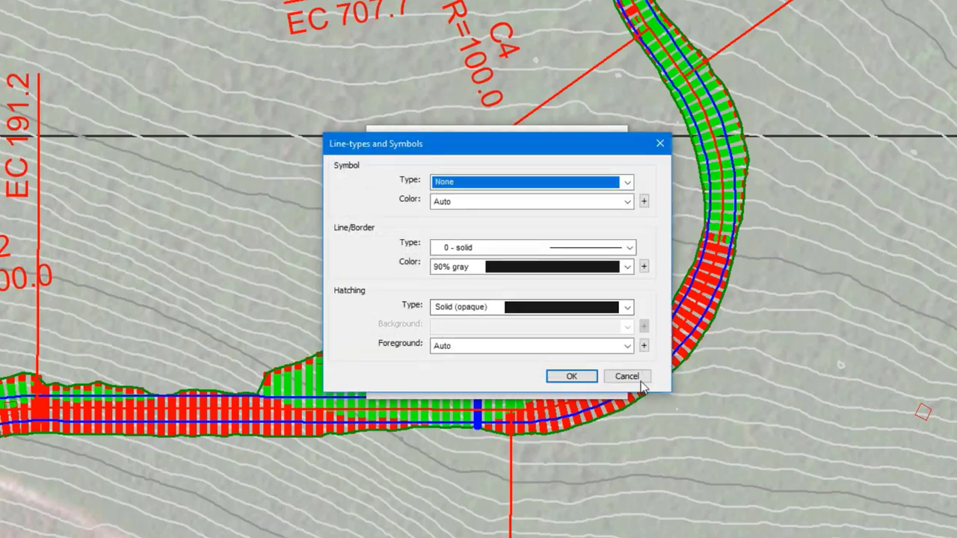
pyautogui.press('Return')
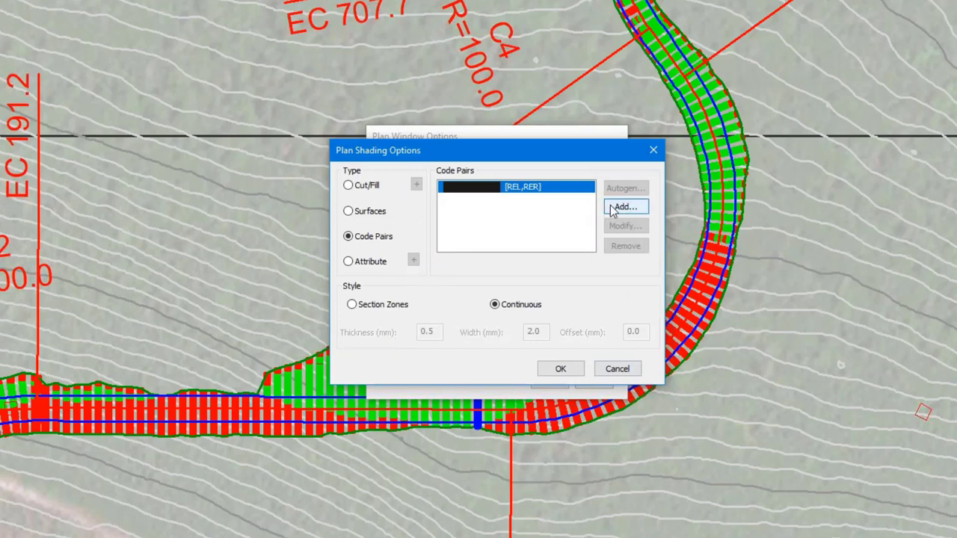
# Step: Add a code pair from REL to SSL to the plan shading and apply the code pair shading to the plan view
pyautogui.click(556, 188)
pyautogui.click(622, 207)
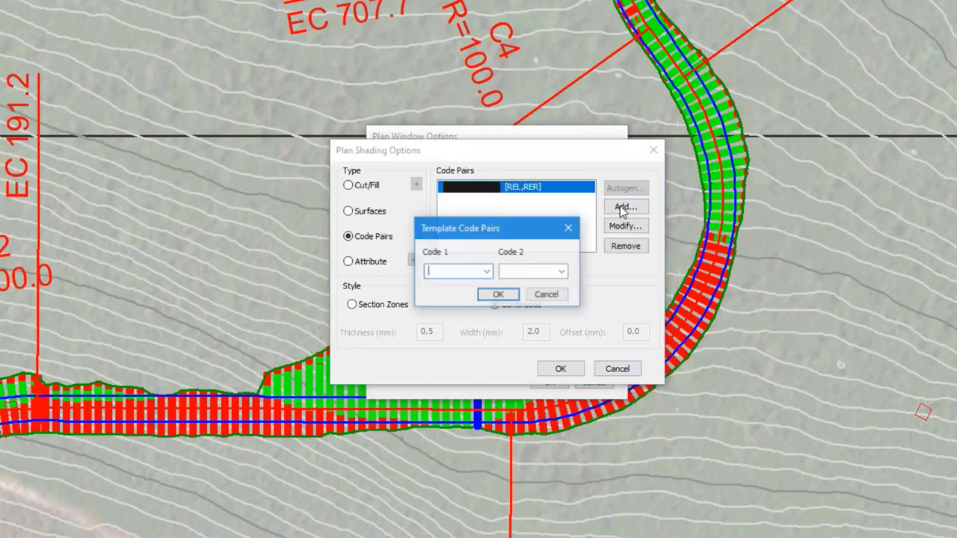
pyautogui.click(486, 271)
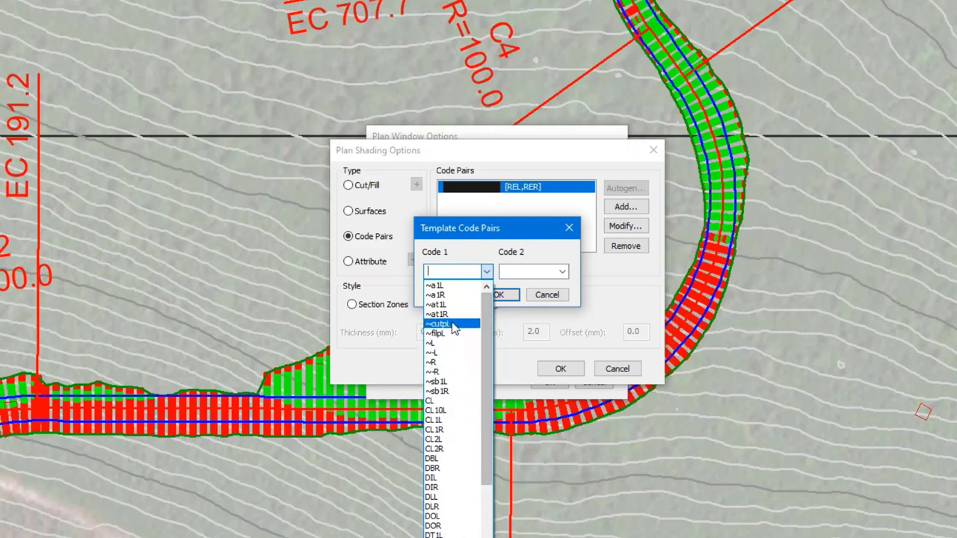
pyautogui.scroll(-4, 449, 512)
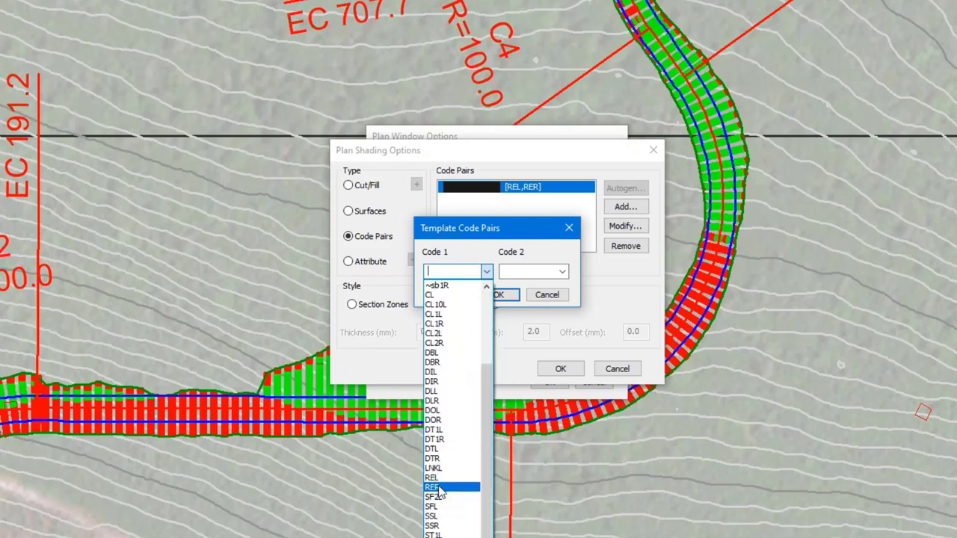
pyautogui.click(437, 477)
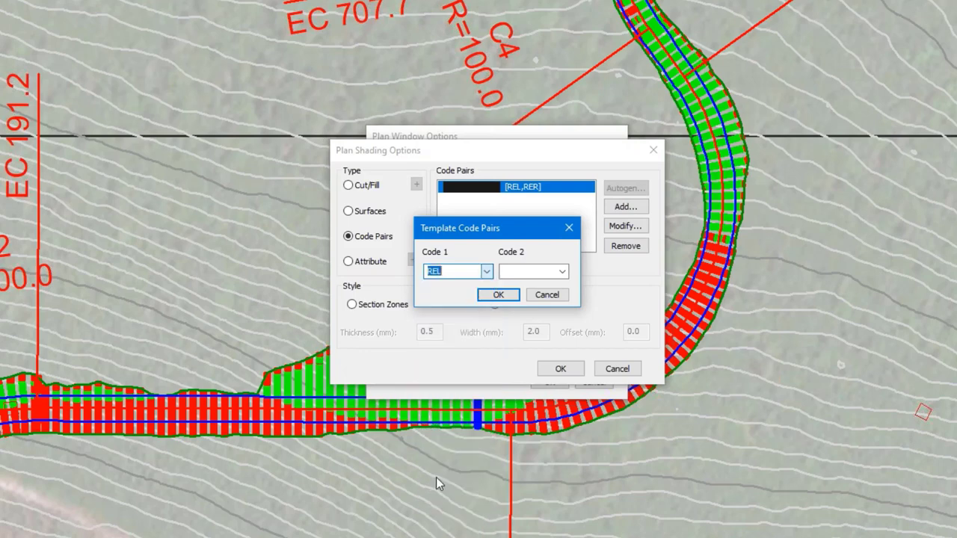
pyautogui.click(561, 271)
pyautogui.scroll(-4, 523, 516)
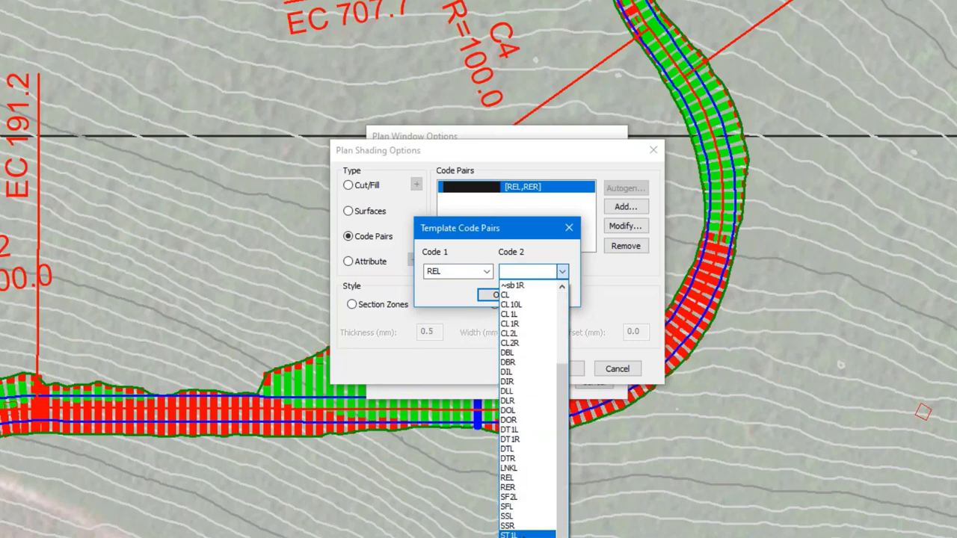
pyautogui.click(523, 517)
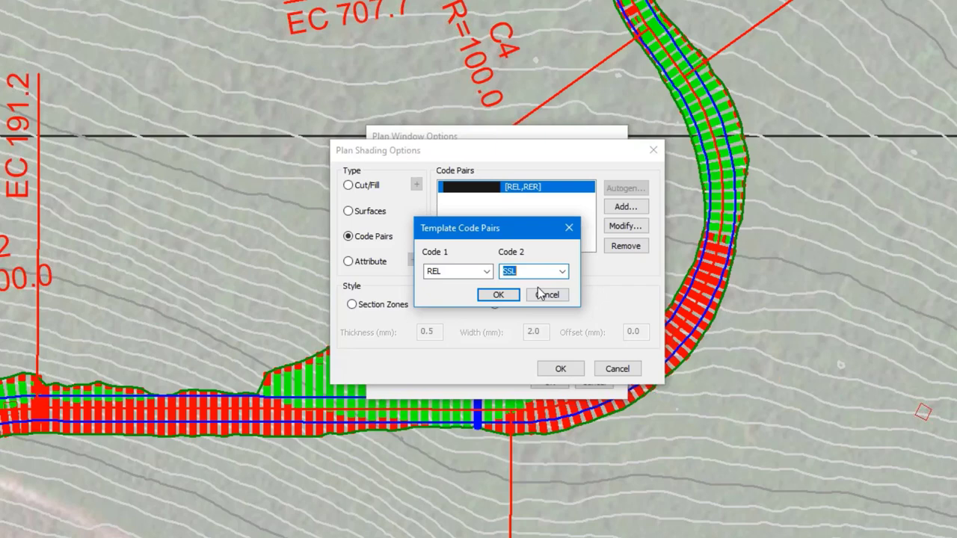
pyautogui.click(498, 295)
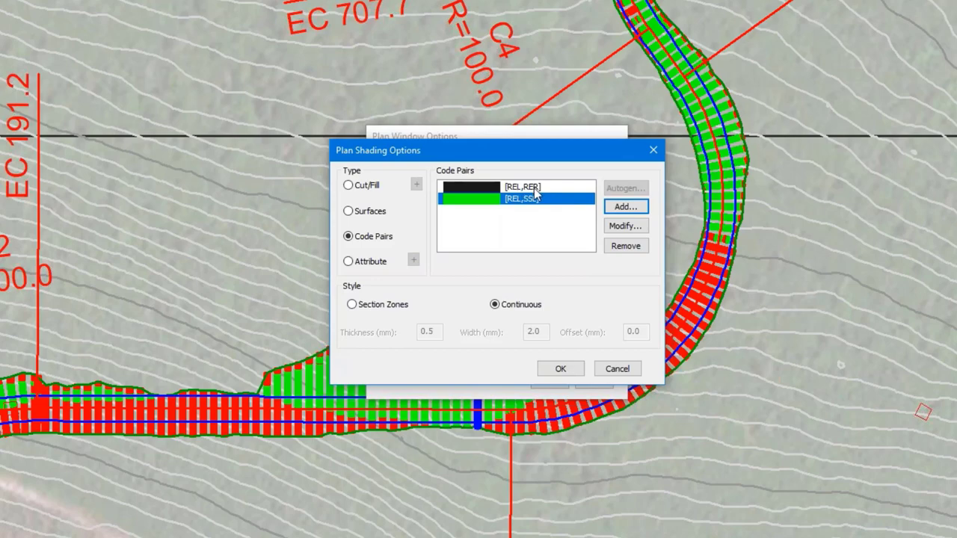
pyautogui.click(572, 370)
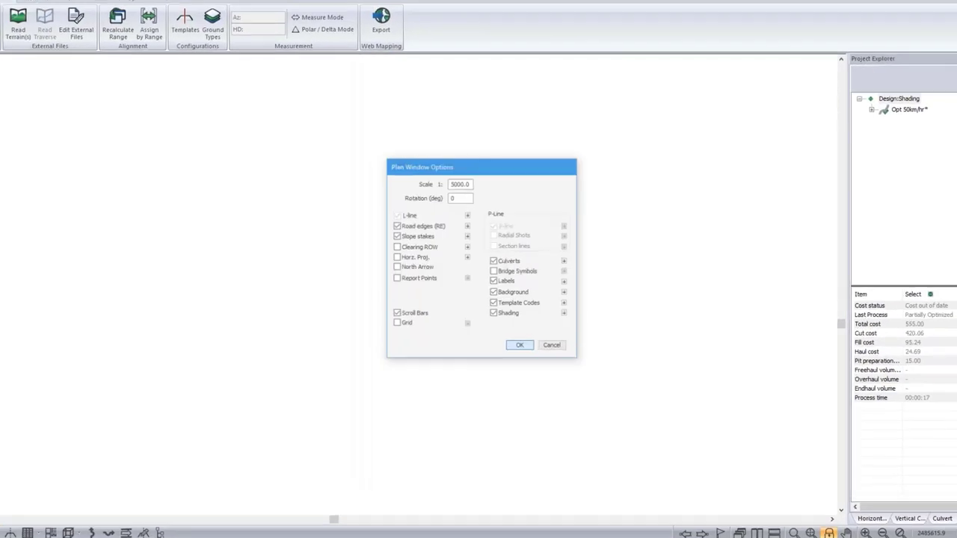
pyautogui.click(520, 345)
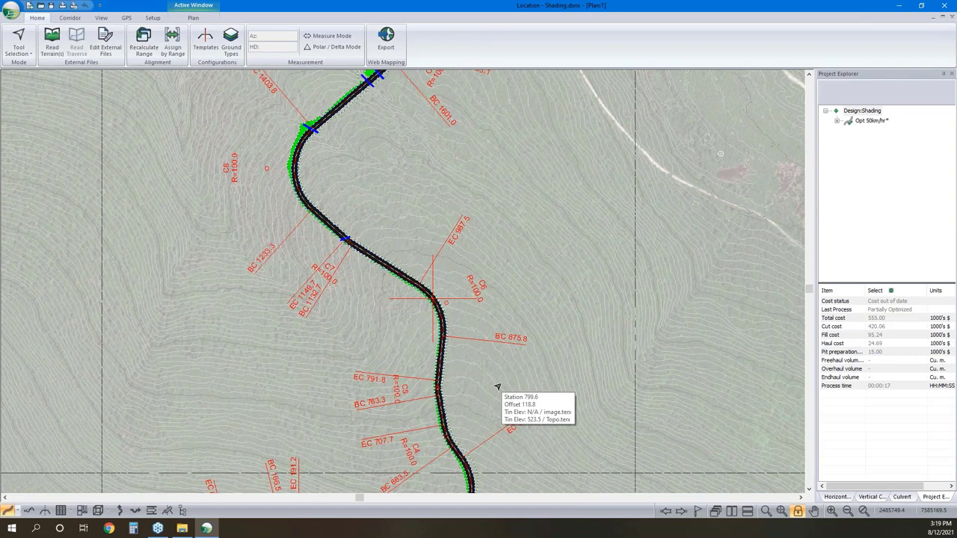
# Step: Switch the plan shading type to Attribute and check the data fields available for it, keeping Grade selected
pyautogui.rightClick(426, 286)
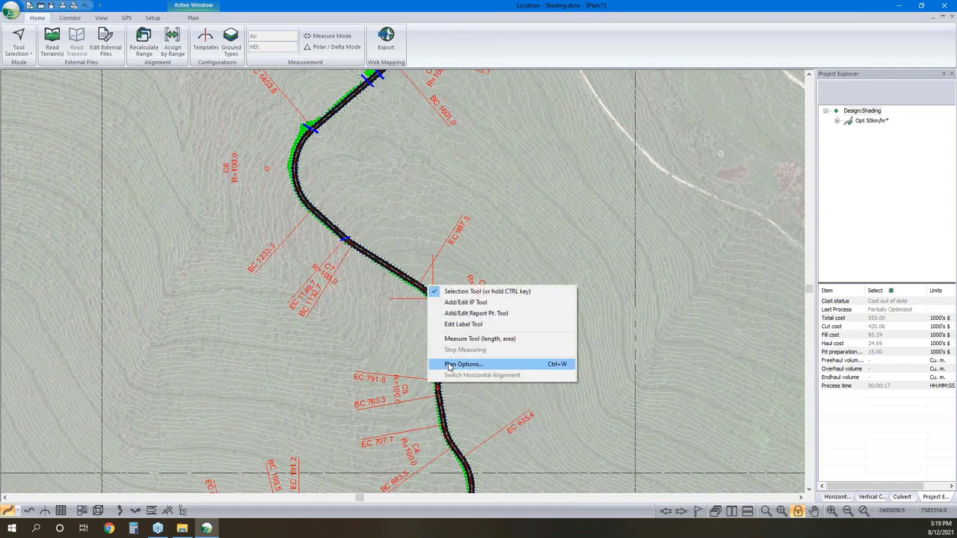
pyautogui.click(451, 364)
pyautogui.click(555, 308)
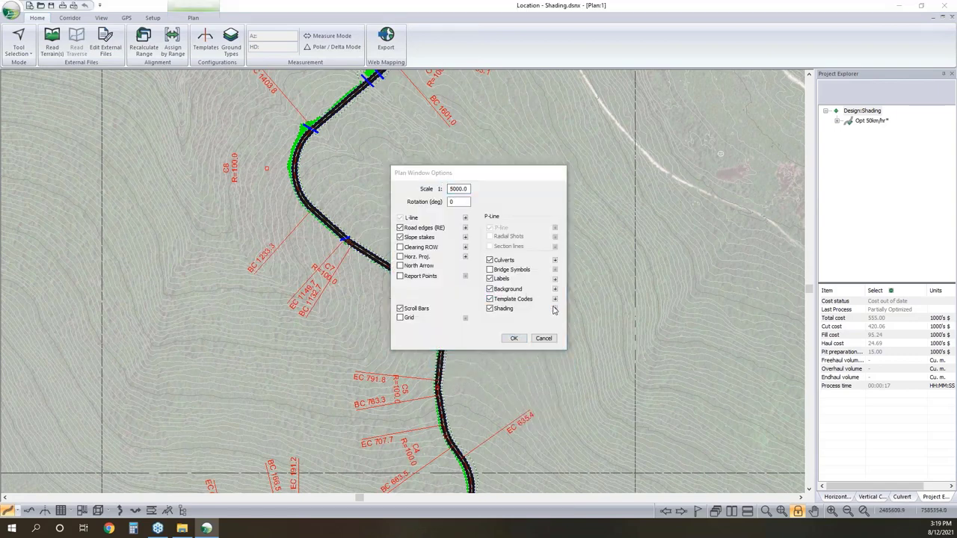
pyautogui.click(379, 257)
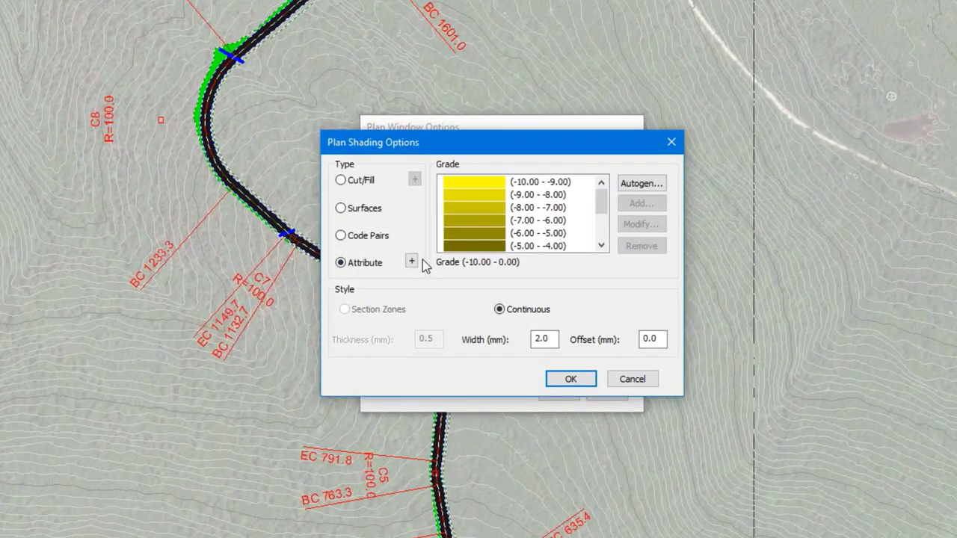
pyautogui.click(411, 261)
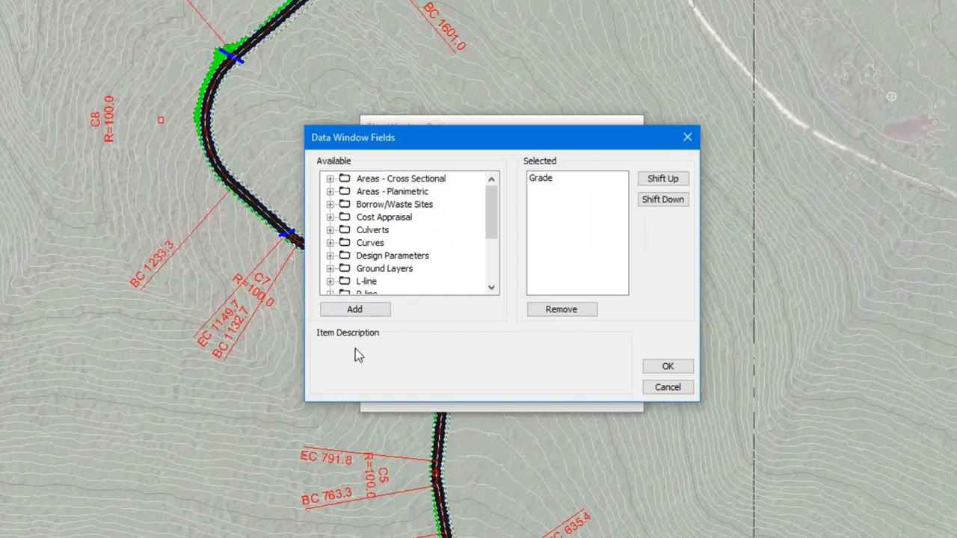
pyautogui.click(667, 386)
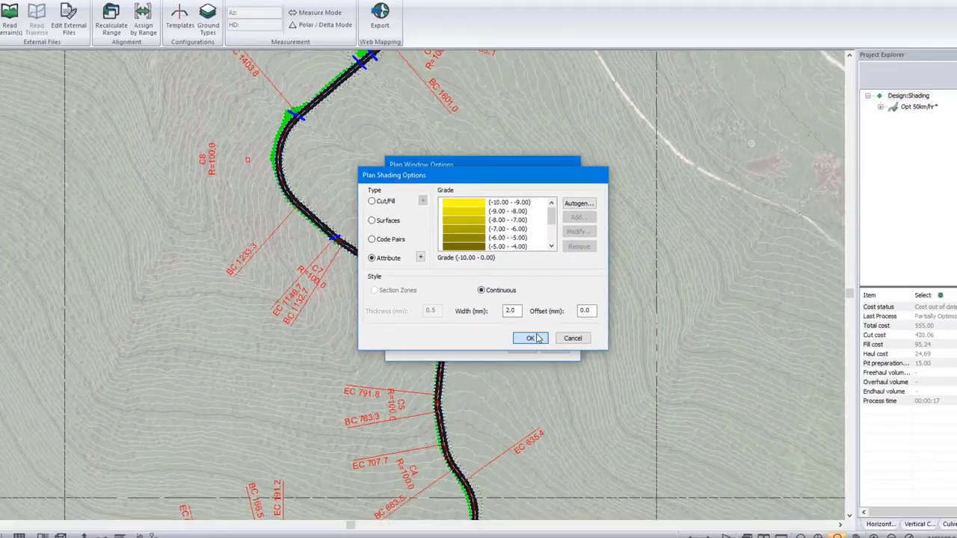
# Step: Apply the continuous Grade attribute shading to the plan view and look along the road
pyautogui.click(571, 379)
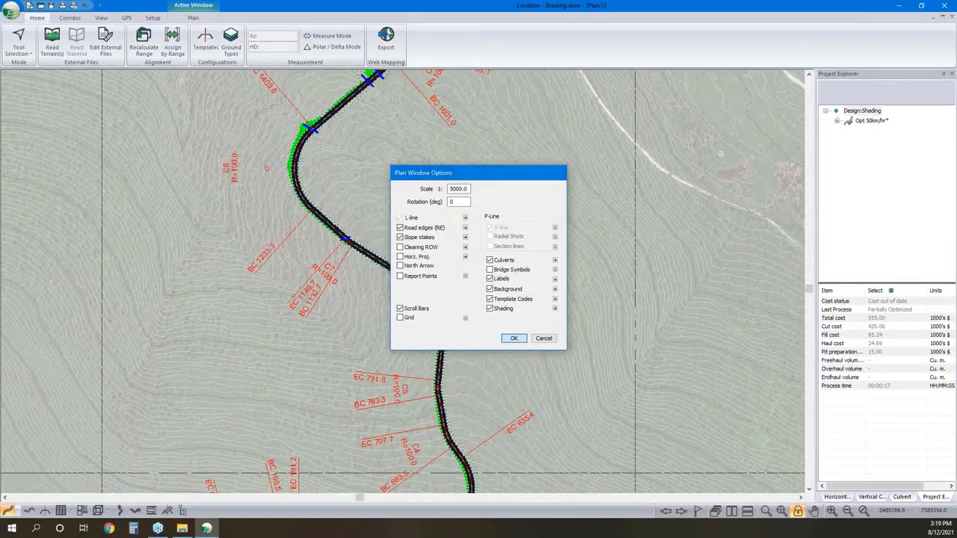
pyautogui.click(514, 338)
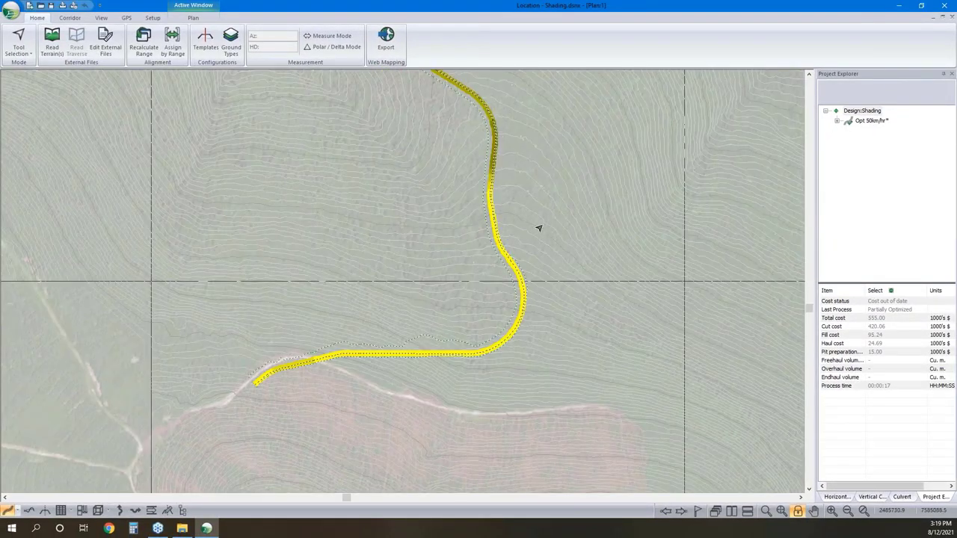
pyautogui.scroll(3, 511, 352)
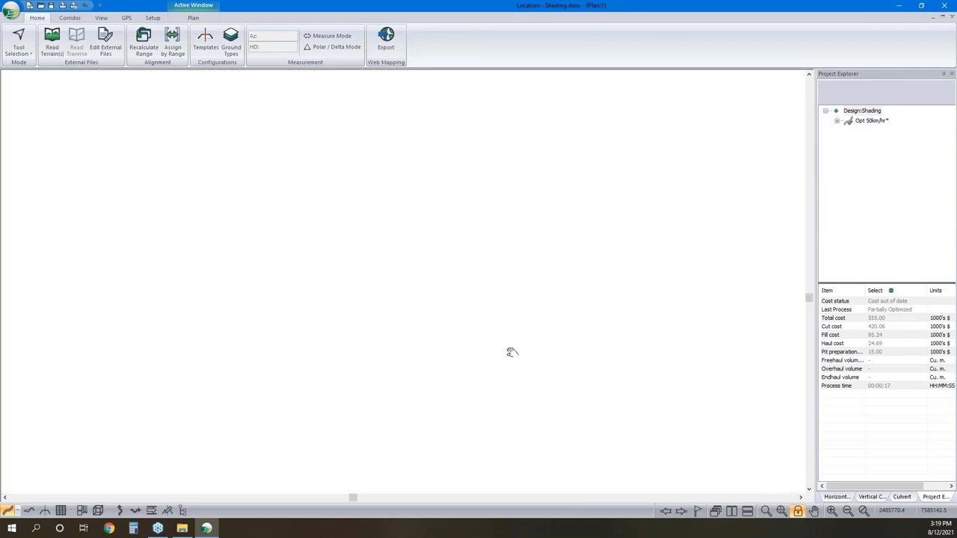